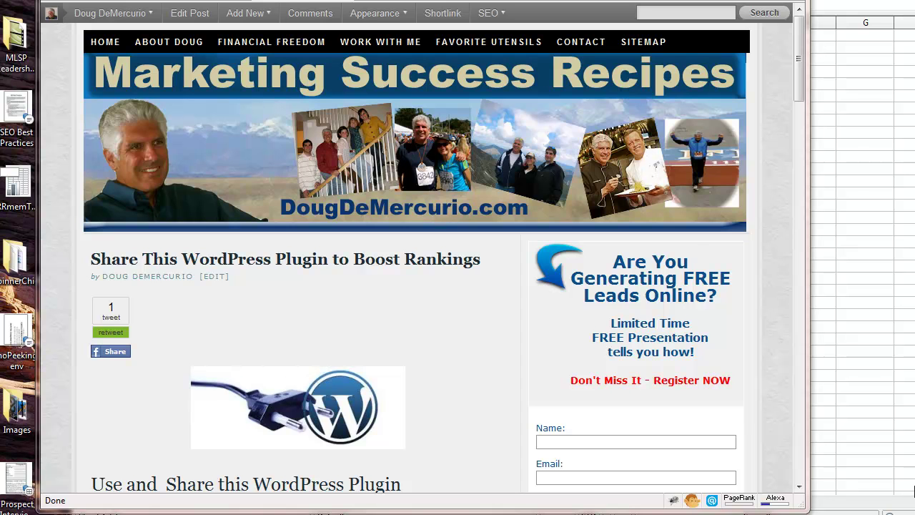
- Read through the blog post about the WordPress plugin and examine the Recently Viewed list in its sidebar
click(799, 487)
click(799, 486)
click(799, 487)
click(799, 486)
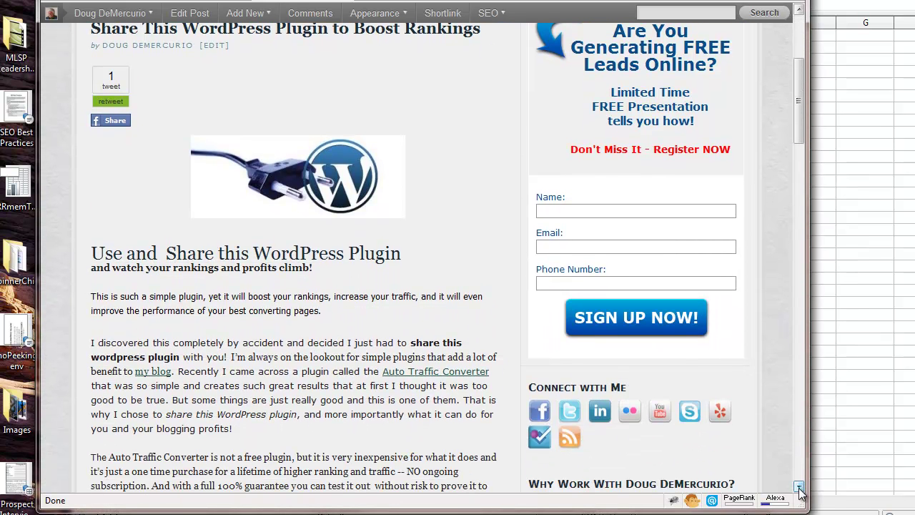
drag(799, 486, 798, 487)
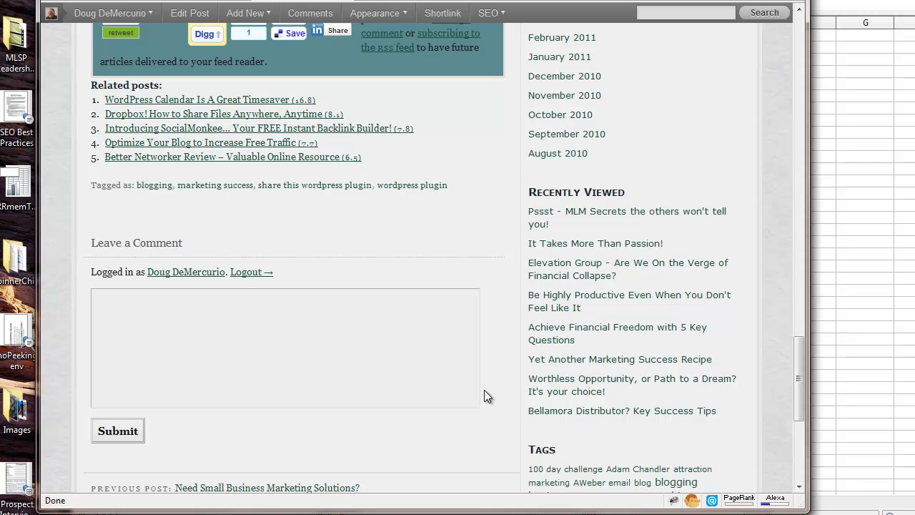
scroll(476, 380, up, 2)
scroll(476, 380, down, 2)
scroll(375, 273, up, 15)
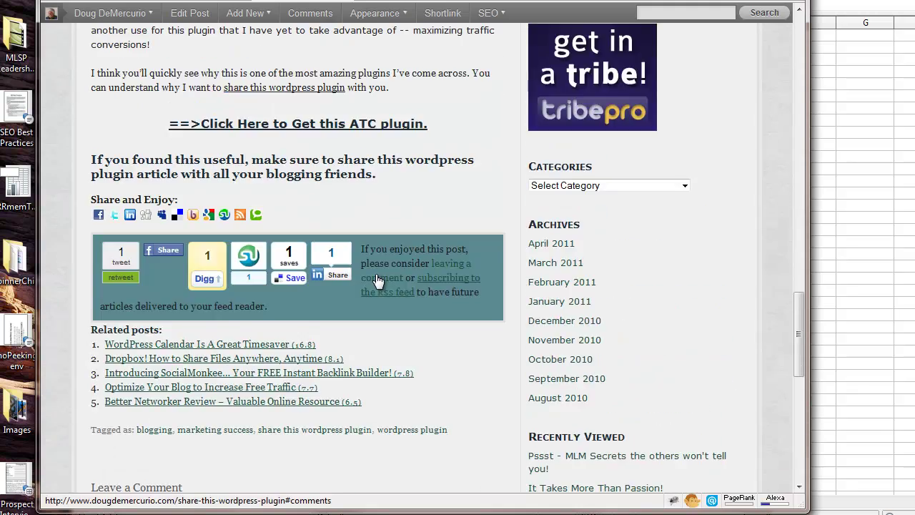
scroll(375, 273, up, 10)
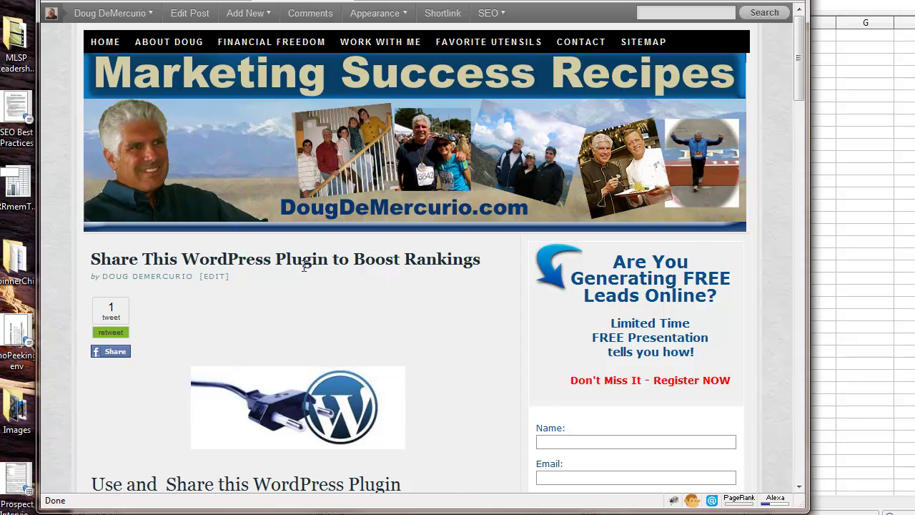
- Find the link for getting the ATC plugin near the end of the blog post
scroll(304, 265, down, 3)
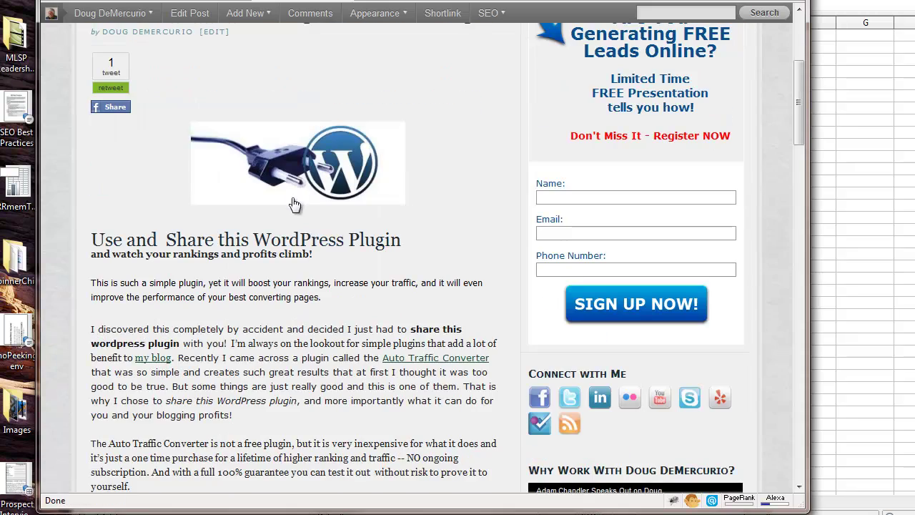
scroll(300, 221, down, 15)
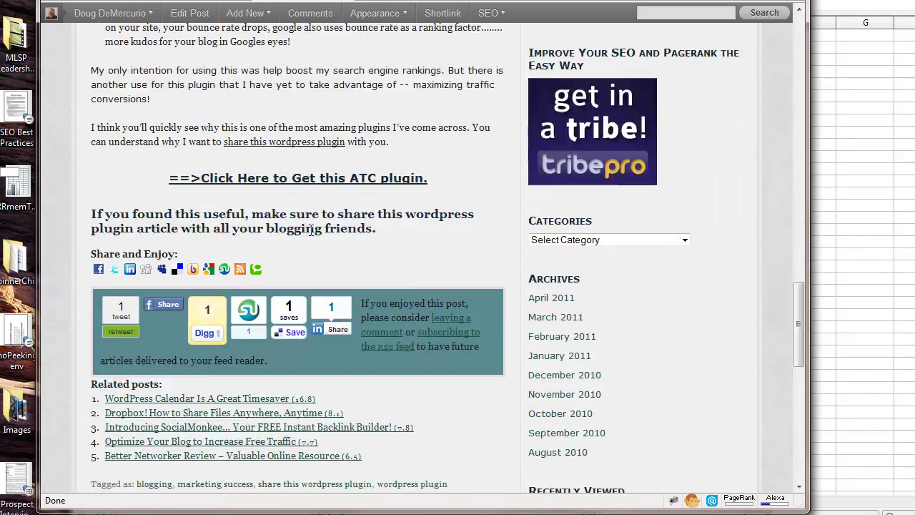
scroll(310, 230, down, 4)
scroll(310, 229, up, 4)
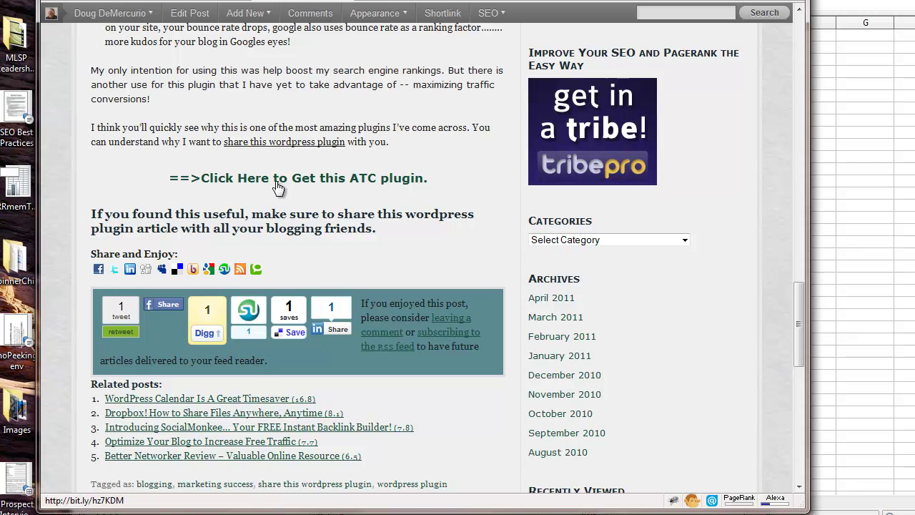
click(306, 187)
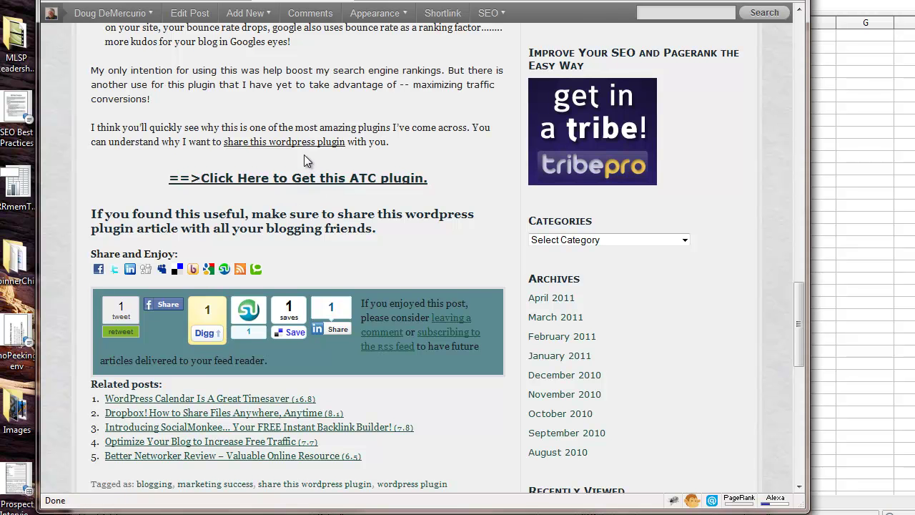
scroll(306, 150, up, 4)
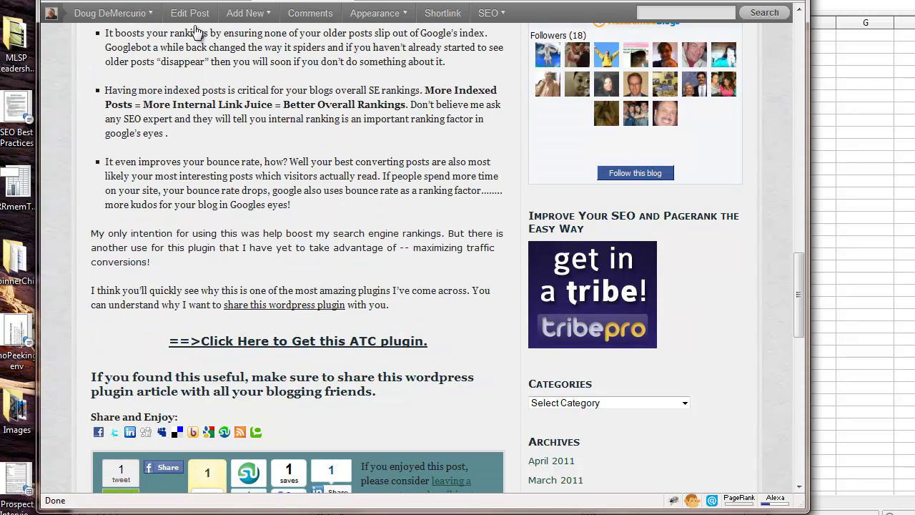
- Go to the WordPress Widgets page and expand the Auto Traffic Converter widget's settings in Sidebar 1
click(193, 2)
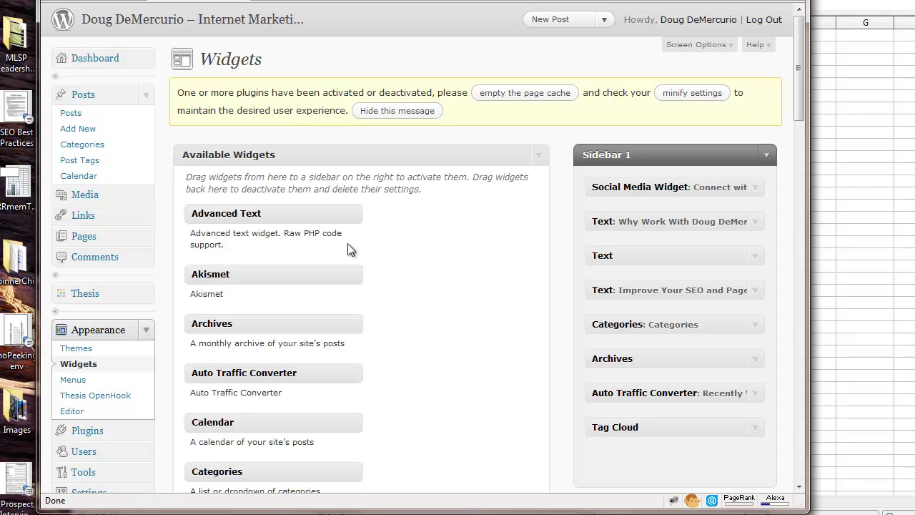
scroll(433, 296, down, 4)
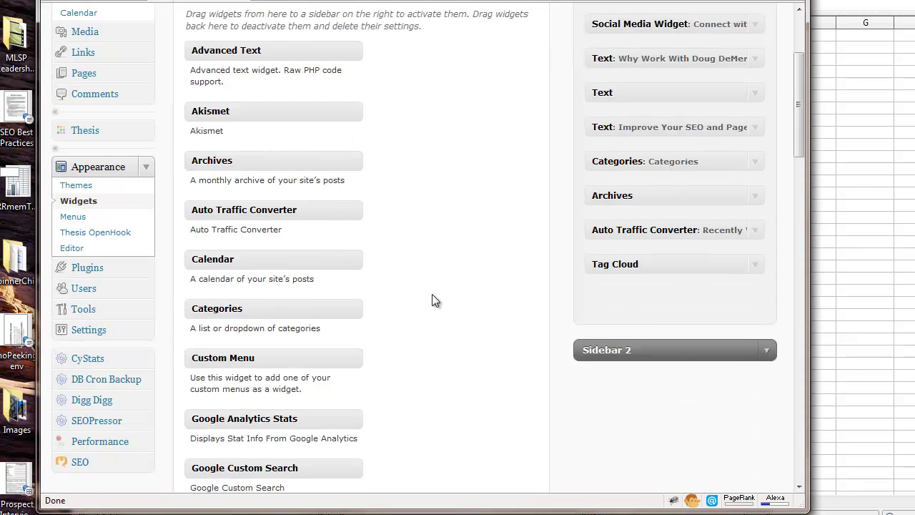
scroll(432, 298, up, 2)
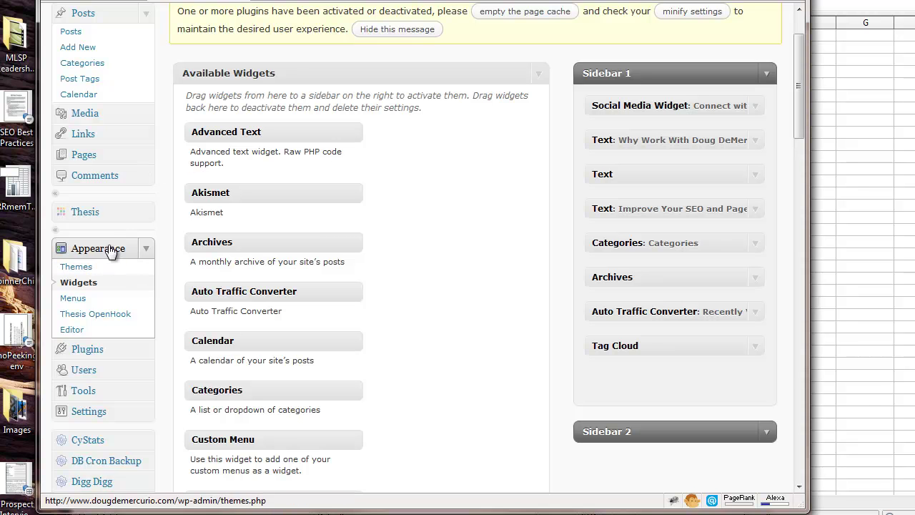
click(78, 282)
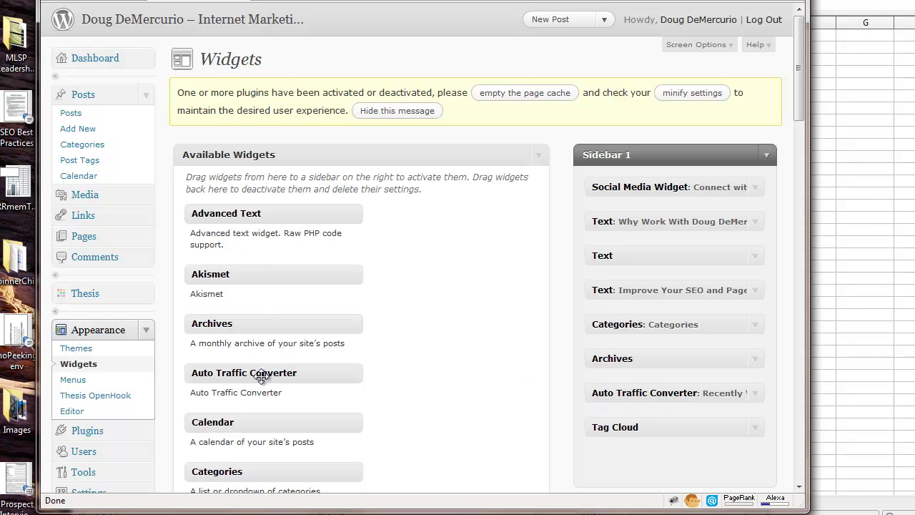
click(755, 393)
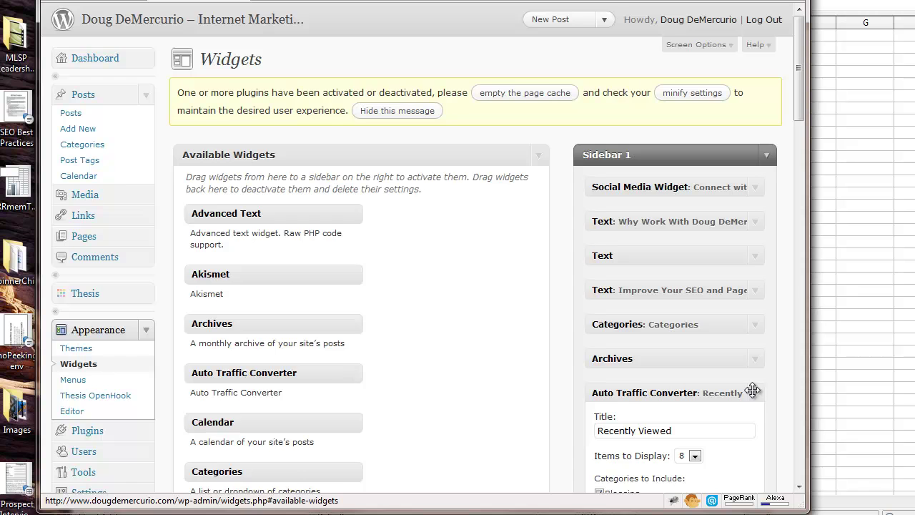
scroll(513, 386, down, 4)
scroll(513, 386, down, 2)
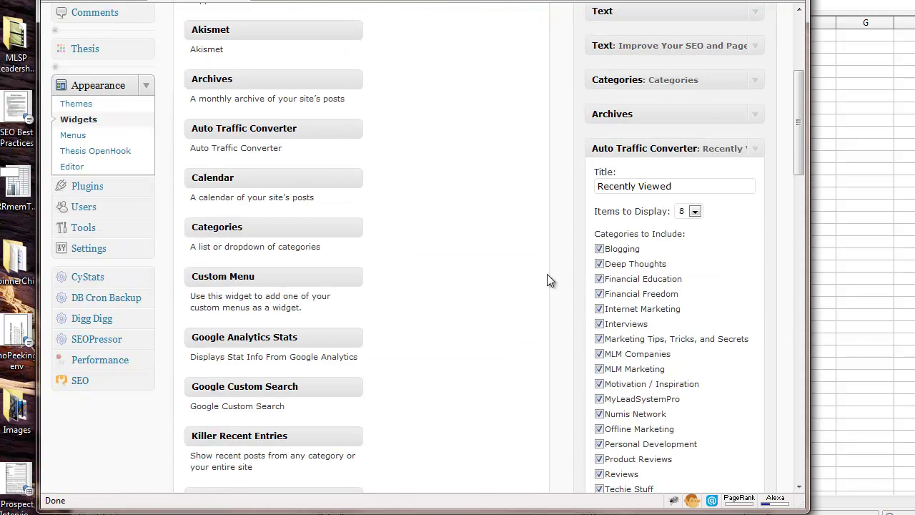
- Review the Auto Traffic Converter widget's title, its included categories and the available numbers of items to display
drag(681, 185, 593, 186)
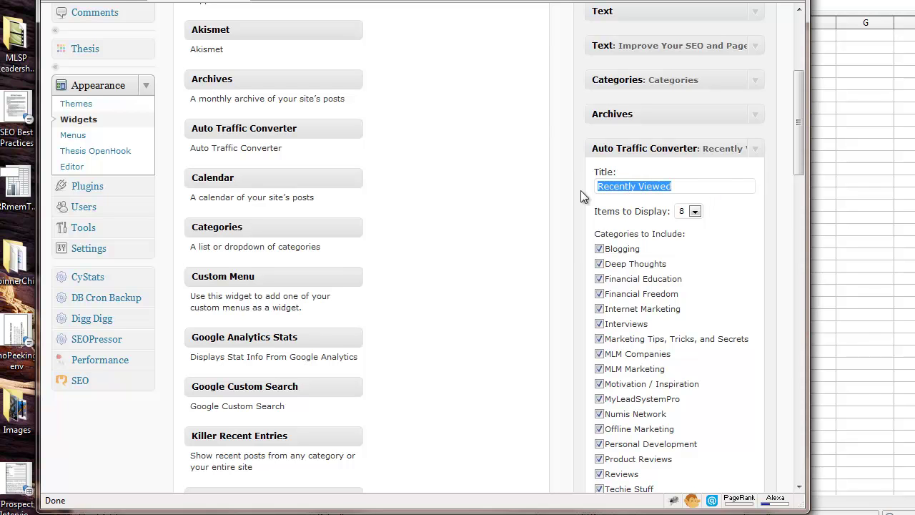
click(504, 178)
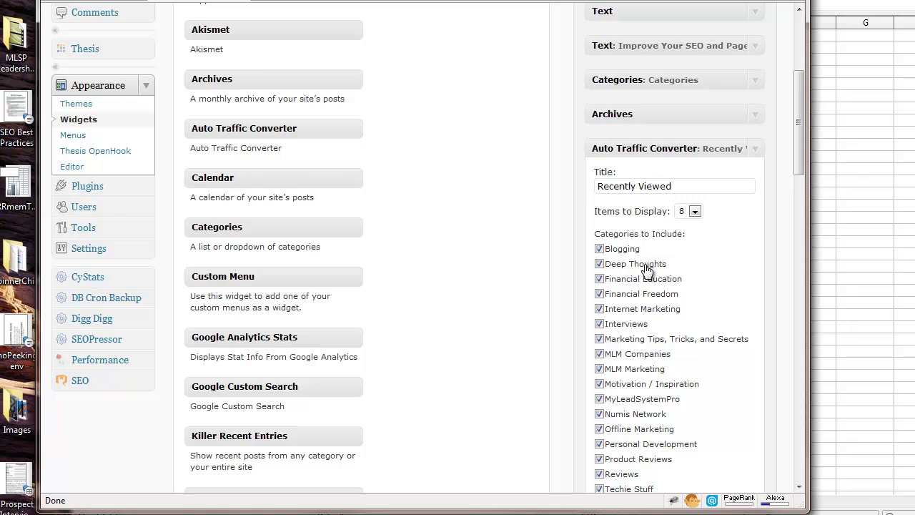
scroll(645, 267, down, 2)
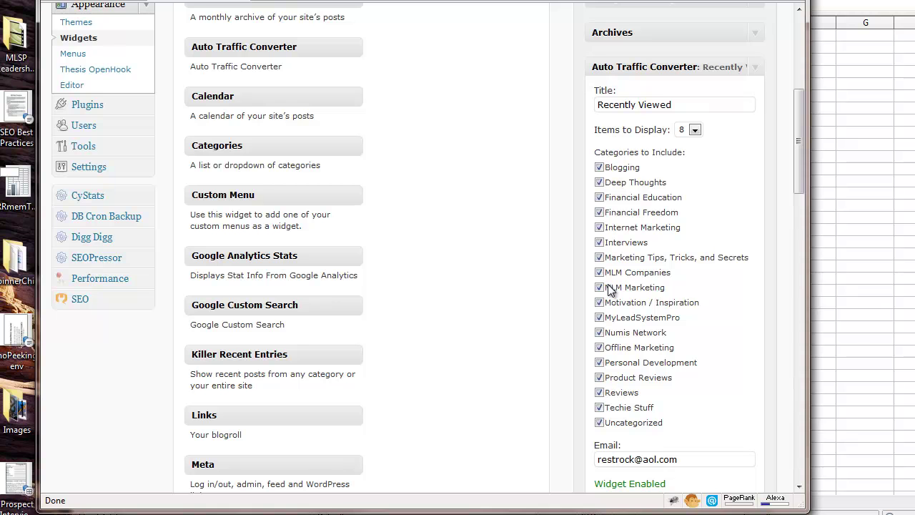
click(695, 130)
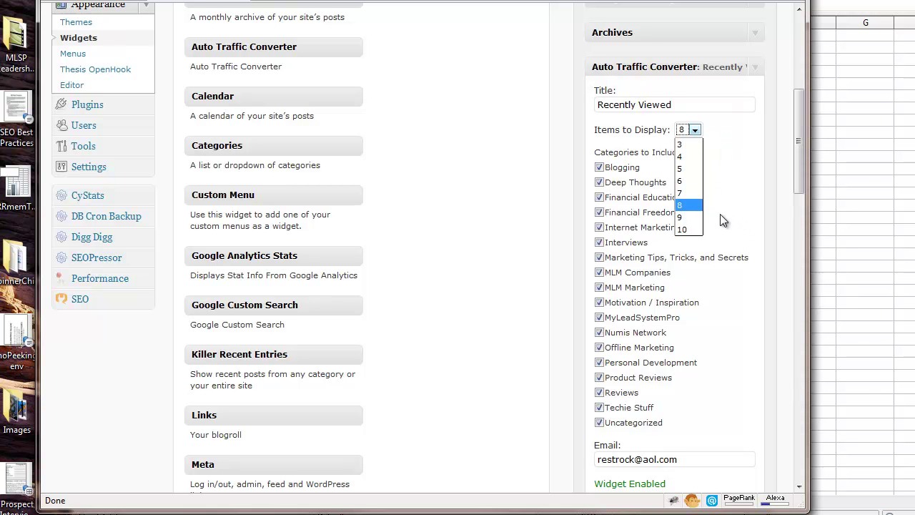
click(578, 123)
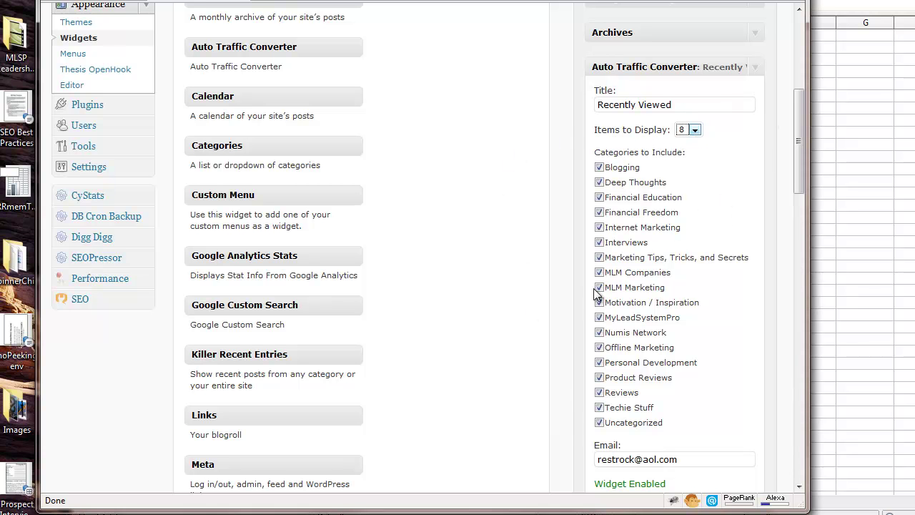
scroll(515, 277, up, 4)
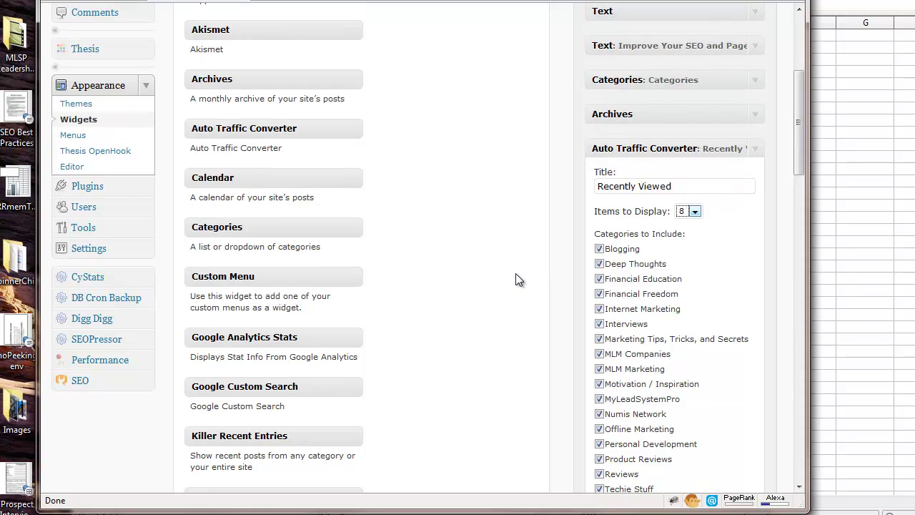
scroll(500, 245, up, 3)
scroll(500, 245, up, 2)
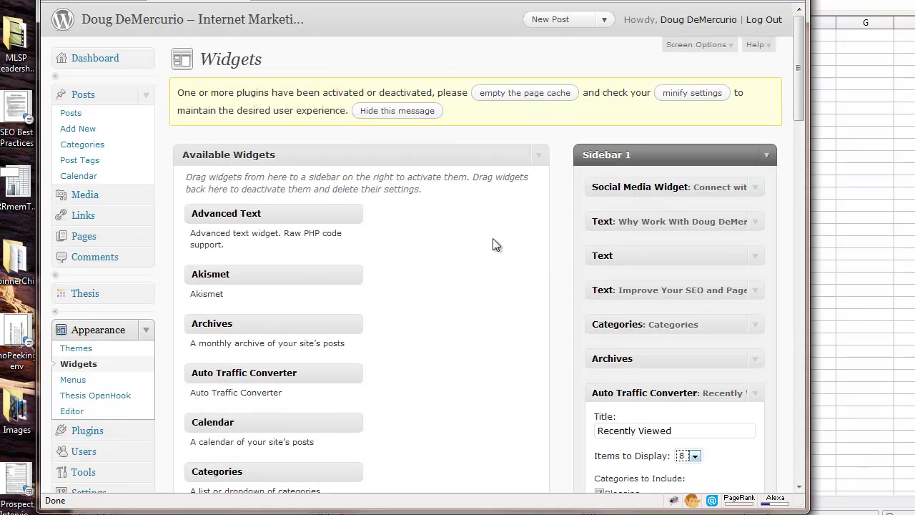
- Return to the blog post and examine the sidebar's Recently Viewed list and the section on how ATC boosts ranking
click(299, 1)
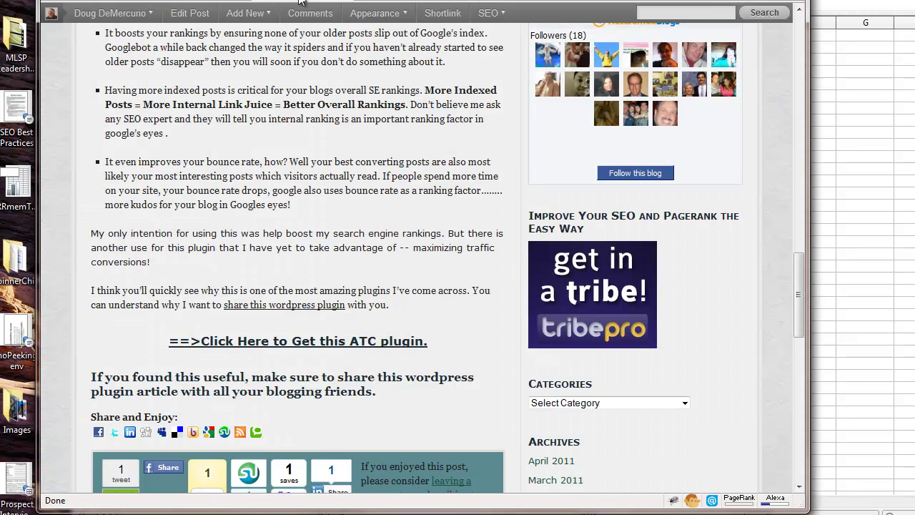
scroll(382, 230, down, 10)
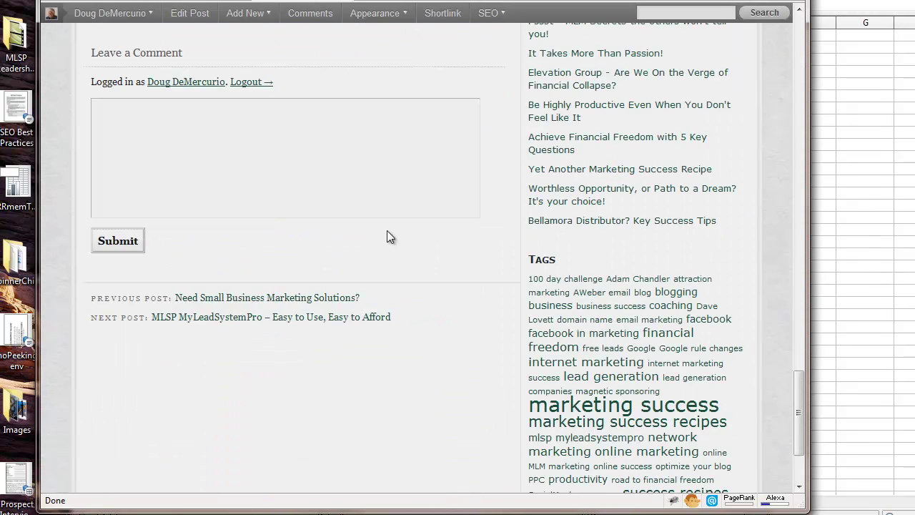
scroll(392, 231, up, 6)
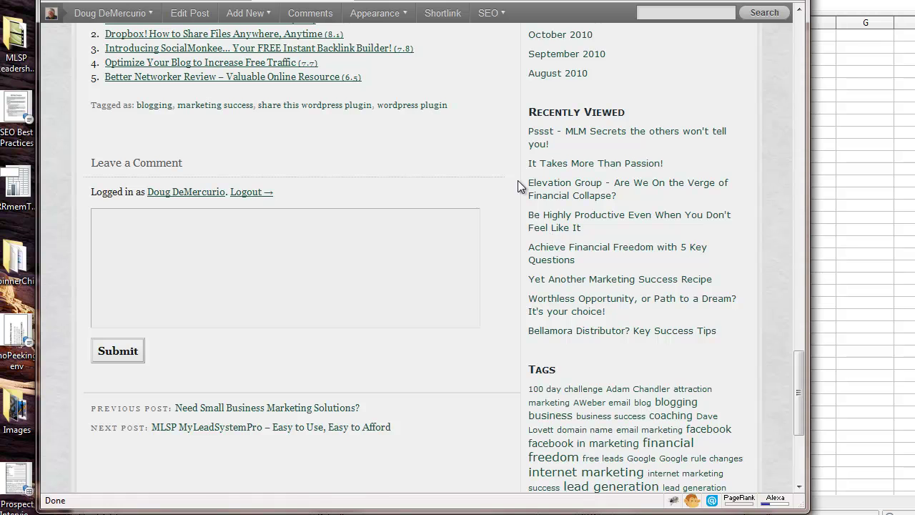
scroll(506, 172, up, 4)
scroll(505, 170, up, 4)
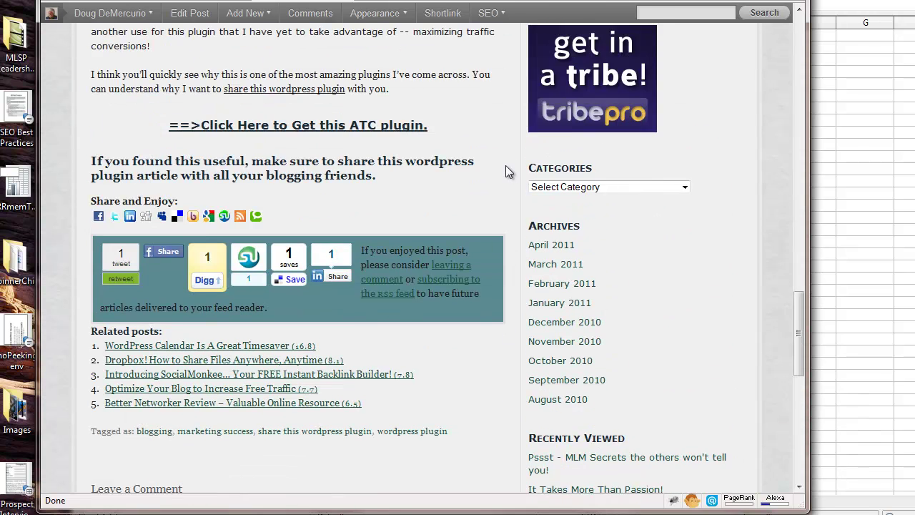
scroll(505, 163, up, 2)
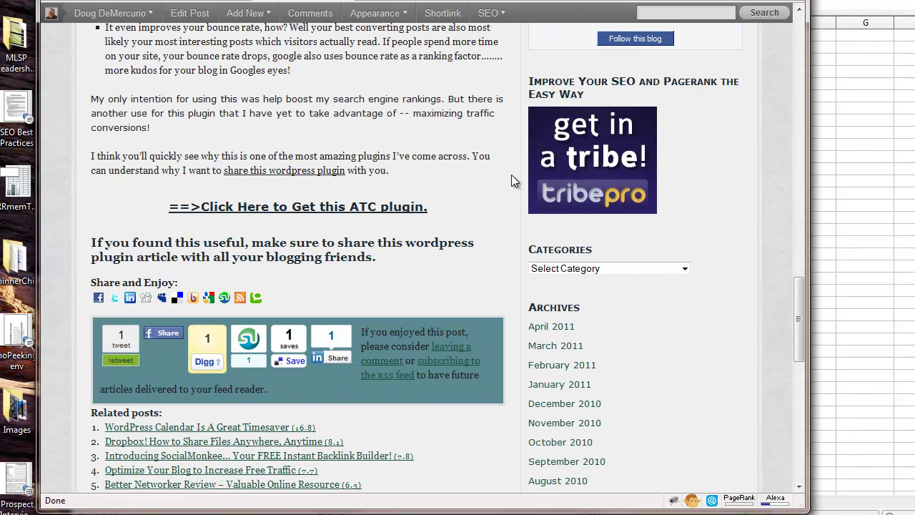
scroll(511, 173, up, 2)
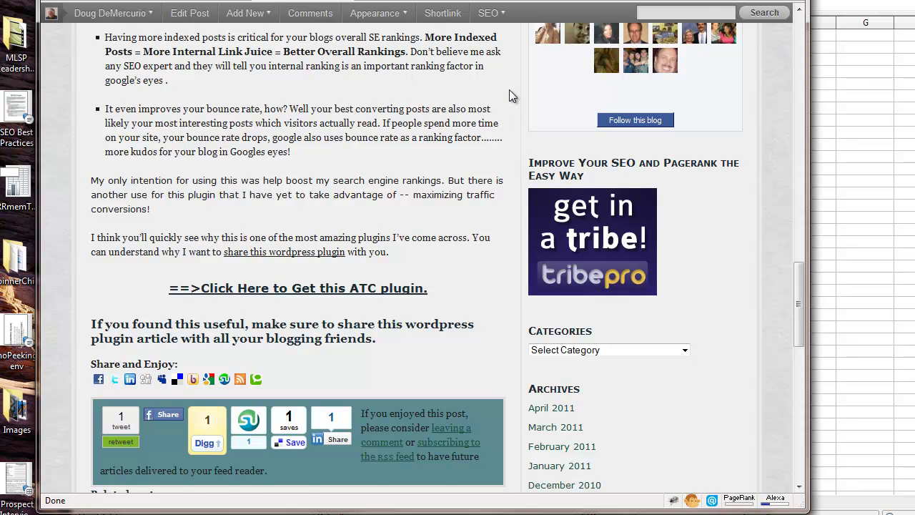
scroll(509, 93, up, 2)
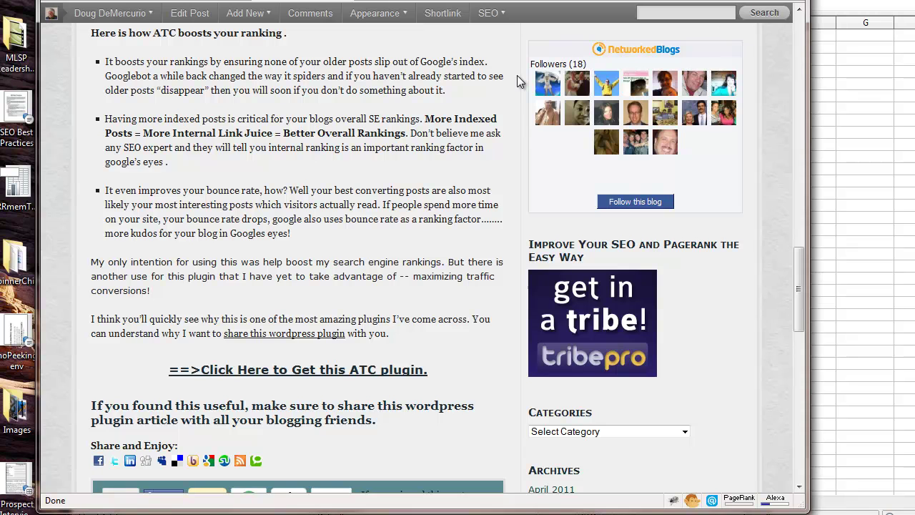